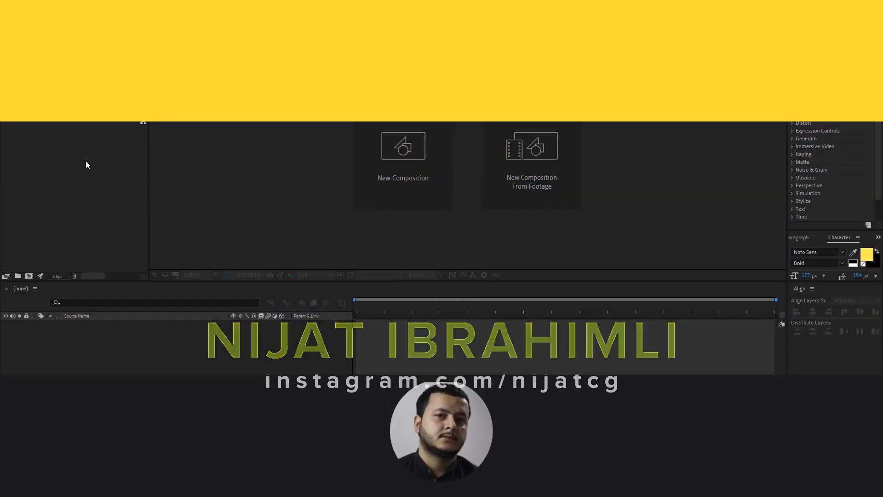
# Import mouth-shape PNGs 1–9 and drag all nine onto the New Composition icon.
pyautogui.rightClick(55, 145)
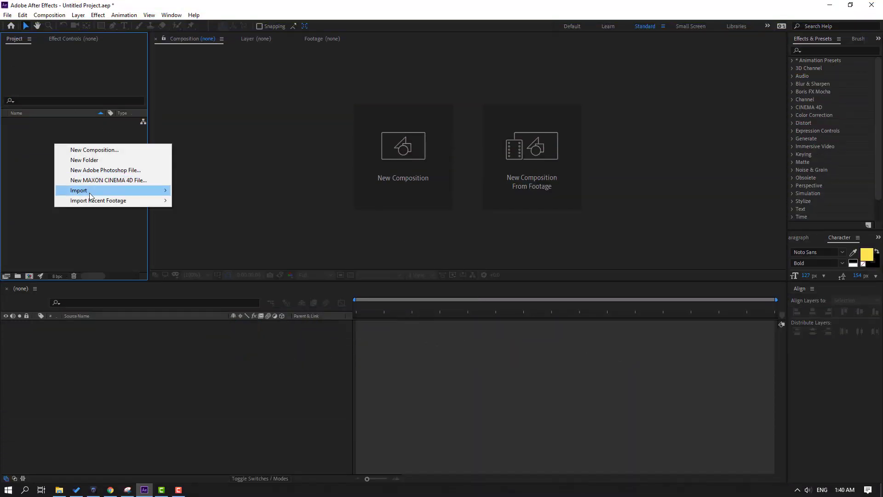
pyautogui.moveTo(113, 191)
pyautogui.click(211, 190)
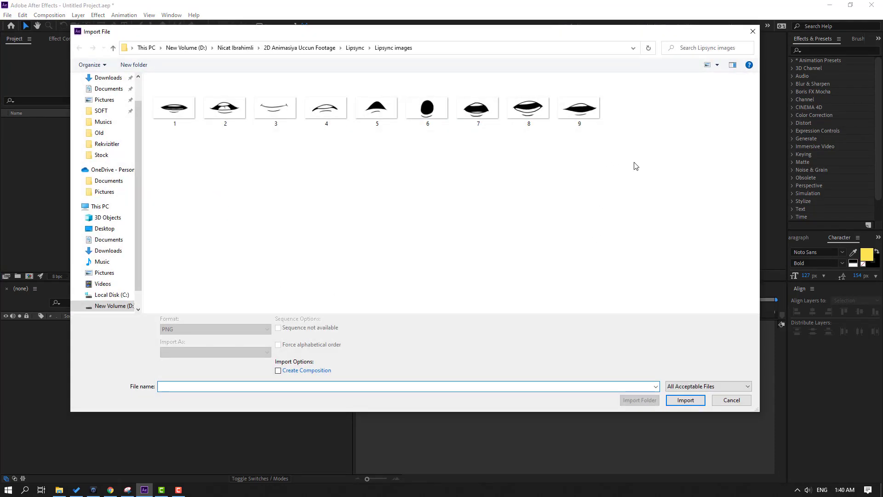
pyautogui.moveTo(629, 159); pyautogui.dragTo(566, 129)
pyautogui.moveTo(621, 152)
pyautogui.mouseDown()
pyautogui.moveTo(428, 150)
pyautogui.moveTo(167, 109)
pyautogui.mouseUp()
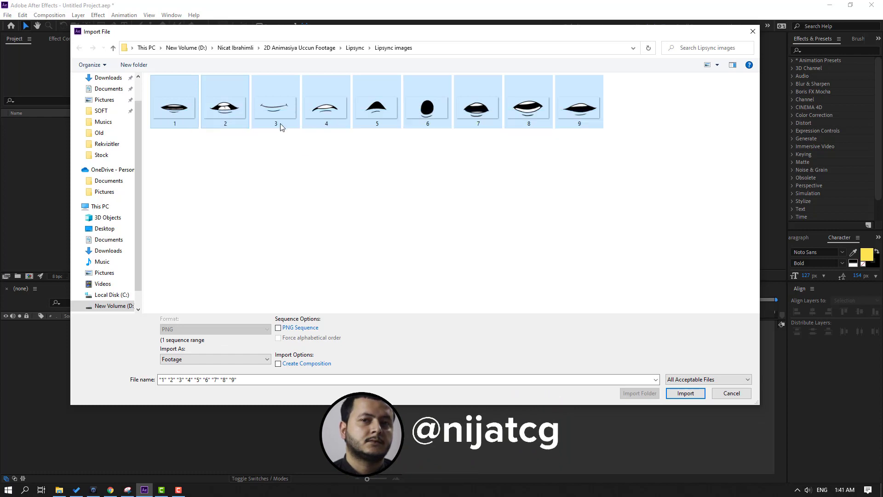
pyautogui.click(686, 394)
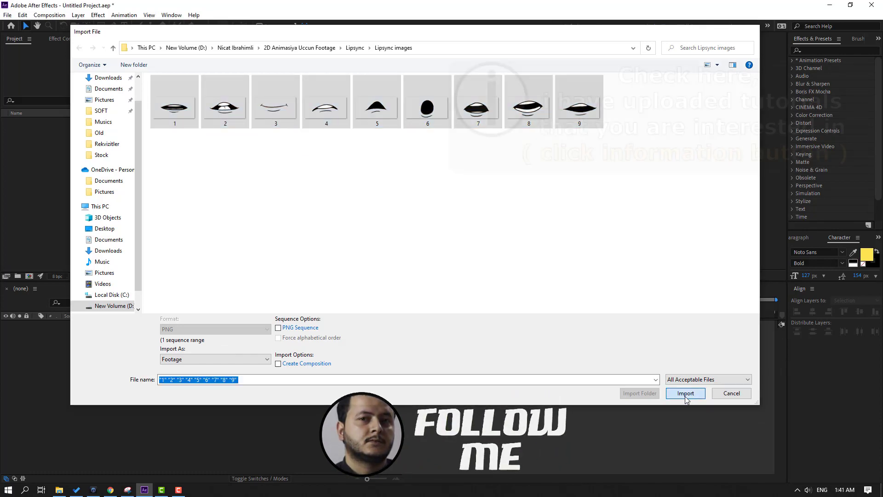
pyautogui.moveTo(35, 224); pyautogui.dragTo(23, 122)
pyautogui.moveTo(36, 173)
pyautogui.mouseDown()
pyautogui.moveTo(38, 274)
pyautogui.moveTo(28, 275)
pyautogui.mouseUp()
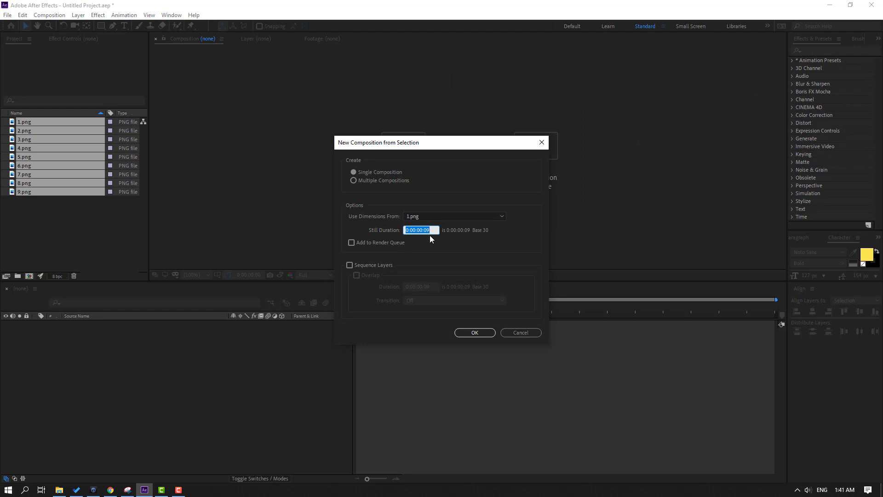
# Make one composition from the nine PNGs and trim every layer's out-point to frame 1.
pyautogui.click(484, 336)
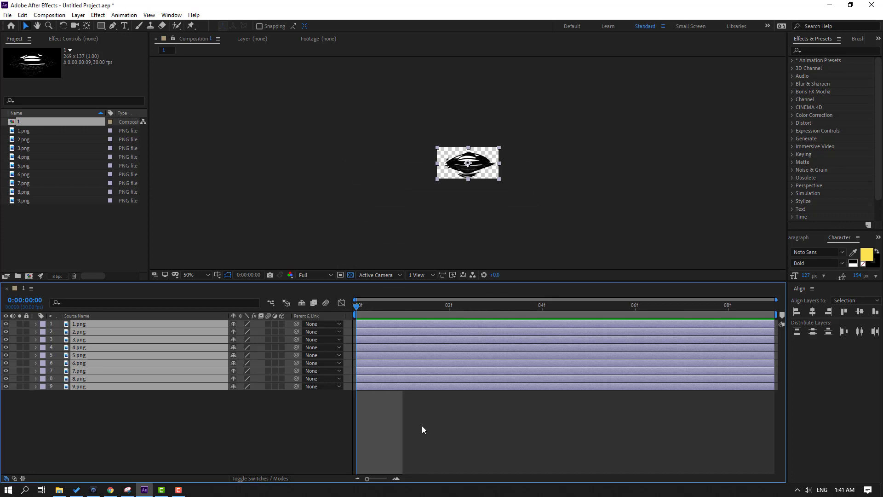
pyautogui.press('pagedown')
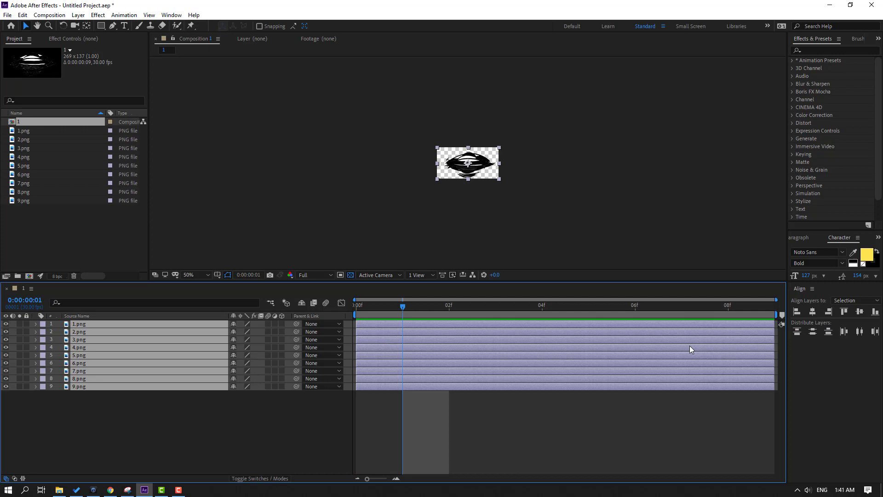
pyautogui.moveTo(775, 332); pyautogui.dragTo(402, 331)
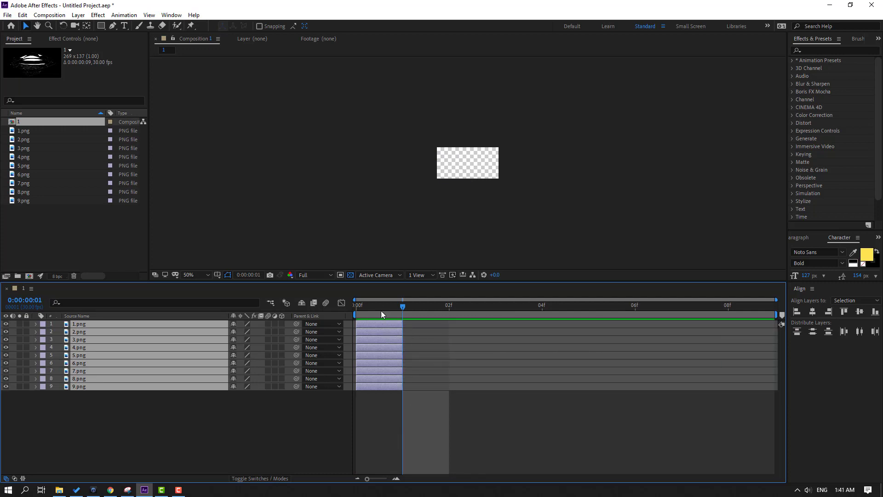
pyautogui.press('pageup')
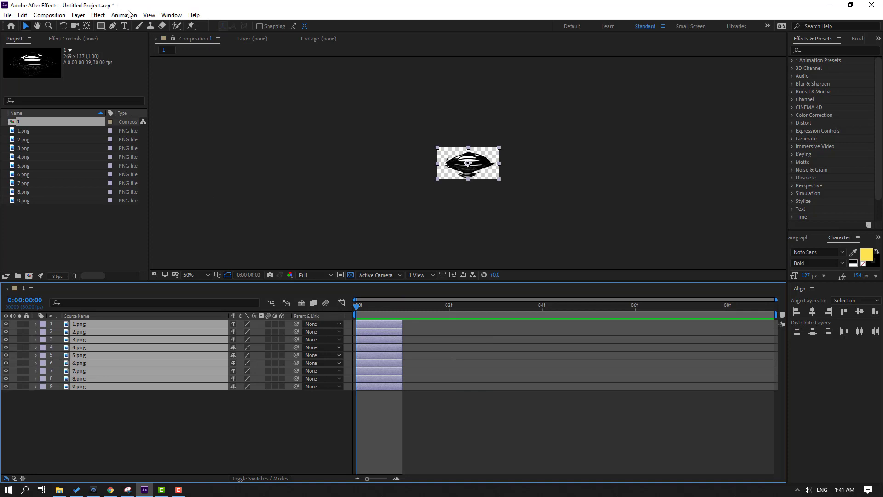
# Sequence the nine one-frame layers with Sequence Layers, then preview at 100% zoom.
pyautogui.click(132, 16)
pyautogui.moveTo(147, 109)
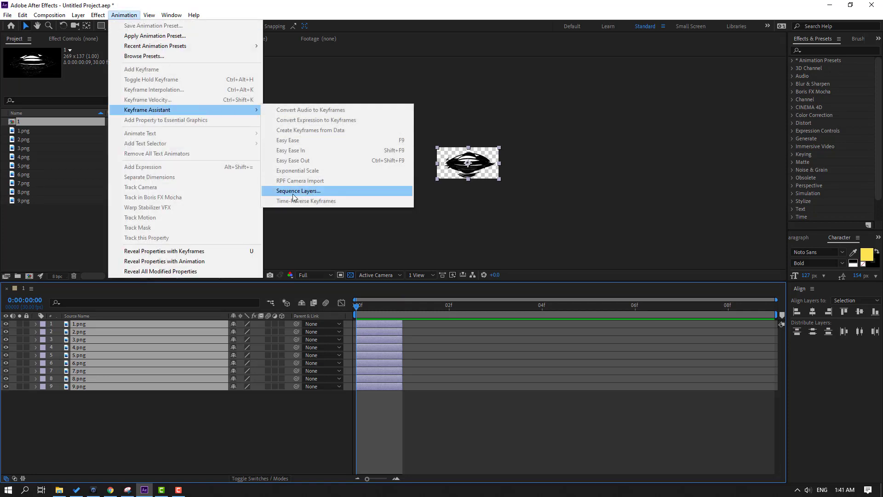
pyautogui.click(355, 191)
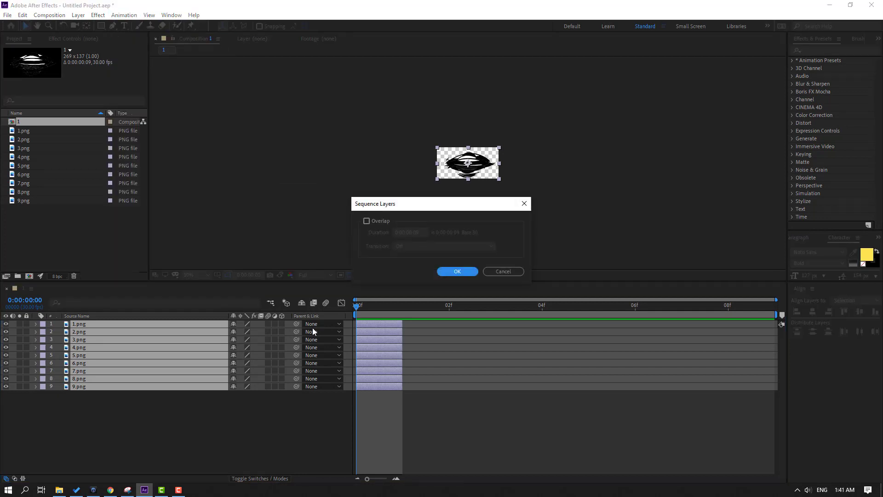
pyautogui.click(459, 273)
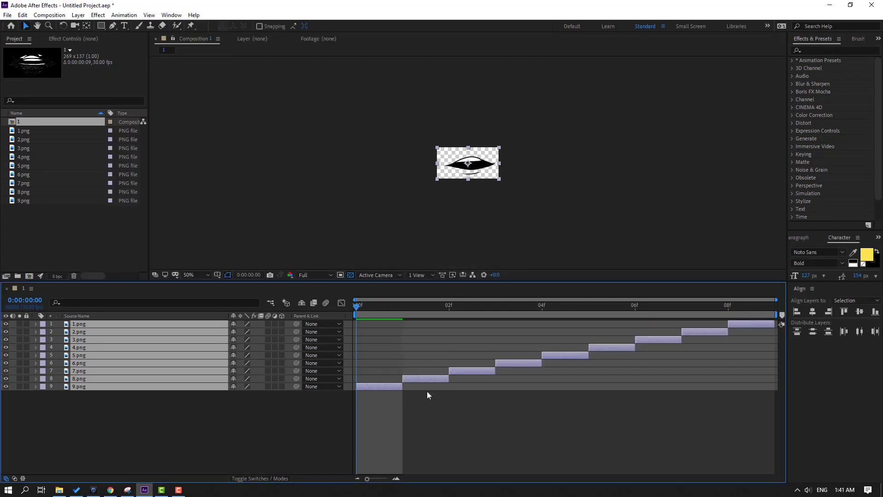
pyautogui.click(493, 443)
pyautogui.press('/')
pyautogui.press('space')
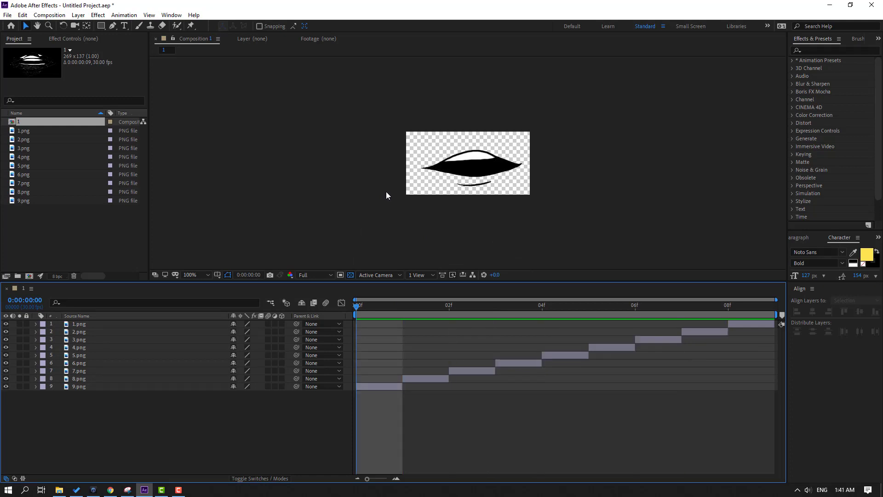
pyautogui.click(433, 242)
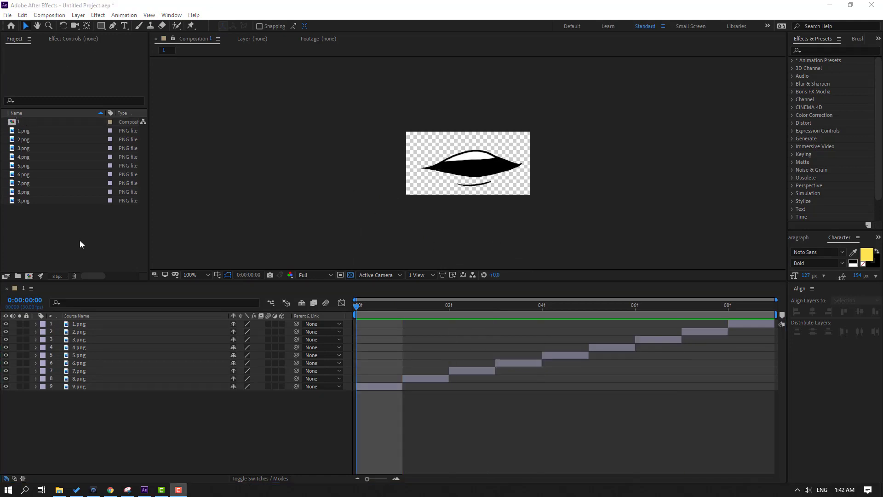
# Import Character01.psd from the Design folder with Import Kind set to Footage.
pyautogui.click(52, 226)
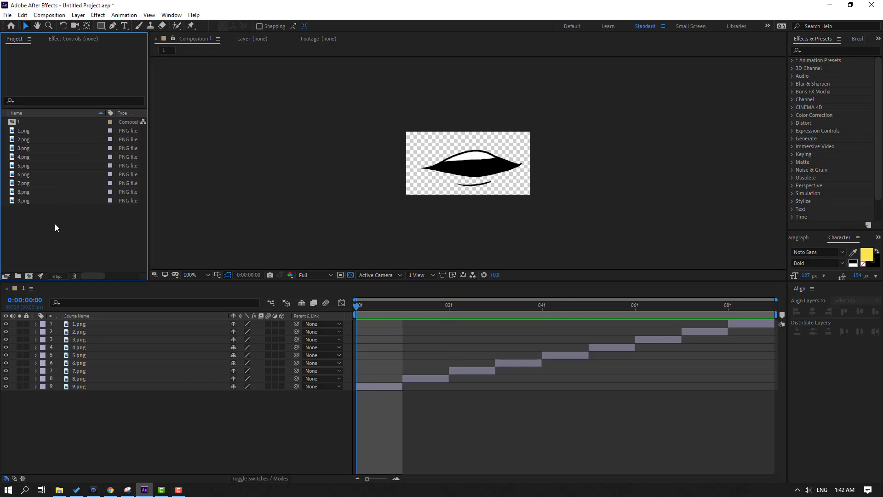
pyautogui.rightClick(55, 225)
pyautogui.moveTo(111, 269)
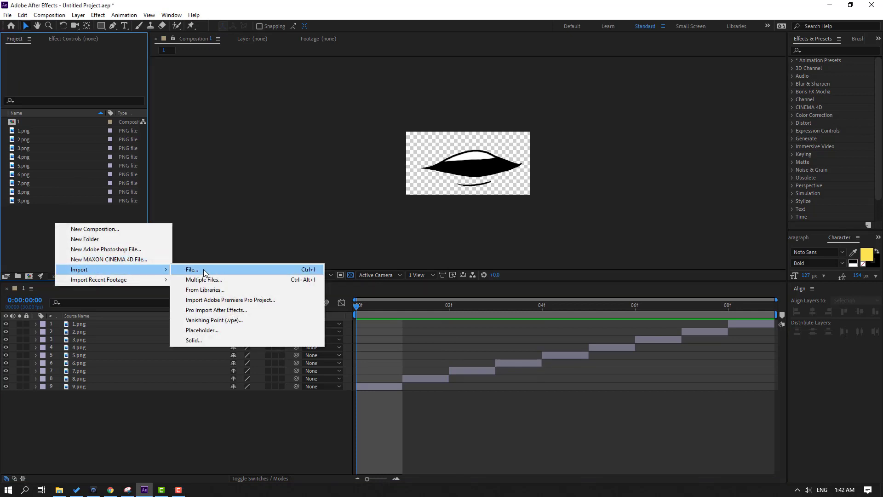
pyautogui.click(204, 272)
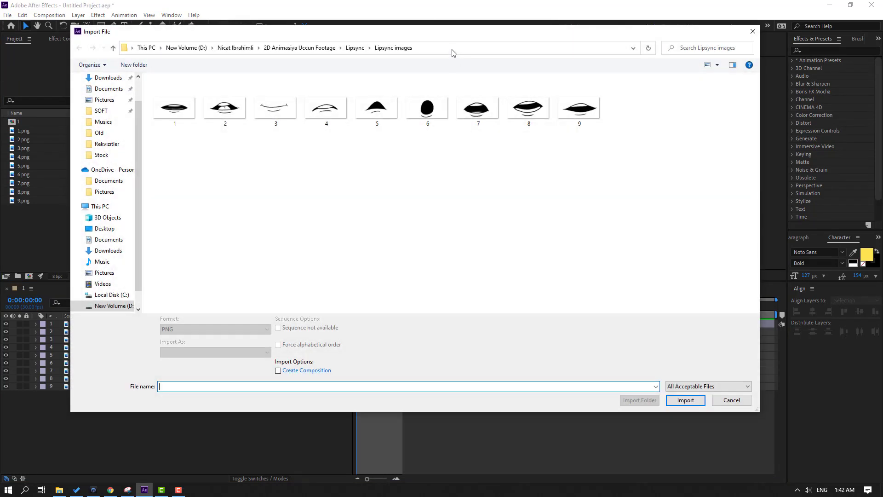
pyautogui.click(452, 48)
pyautogui.write('D:\\Davam Eden Proyektler\\Finance\\Design')
pyautogui.press('Return')
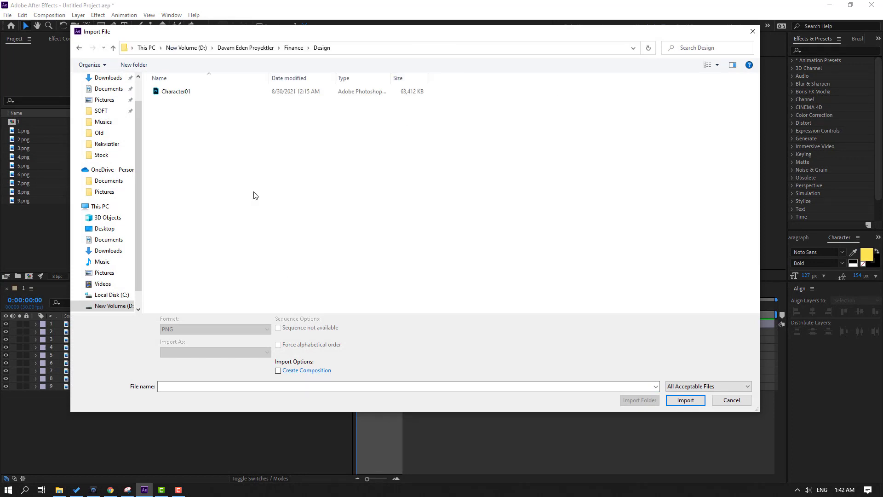
pyautogui.click(188, 92)
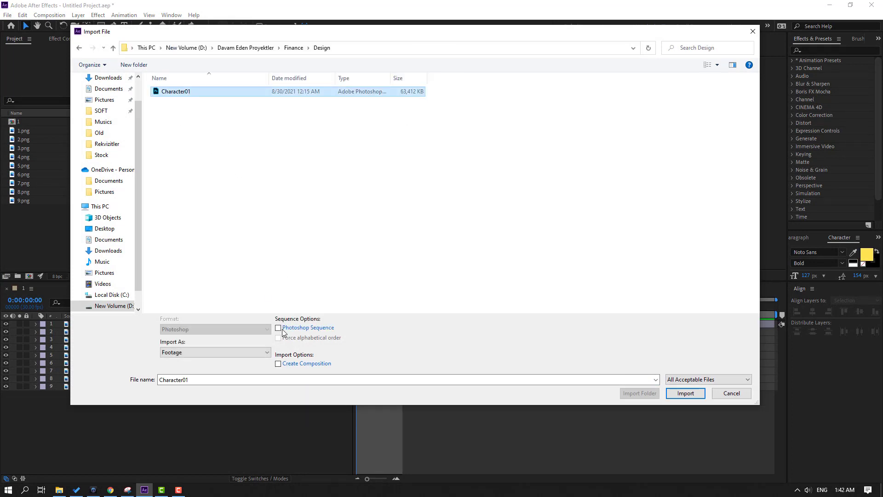
pyautogui.click(690, 394)
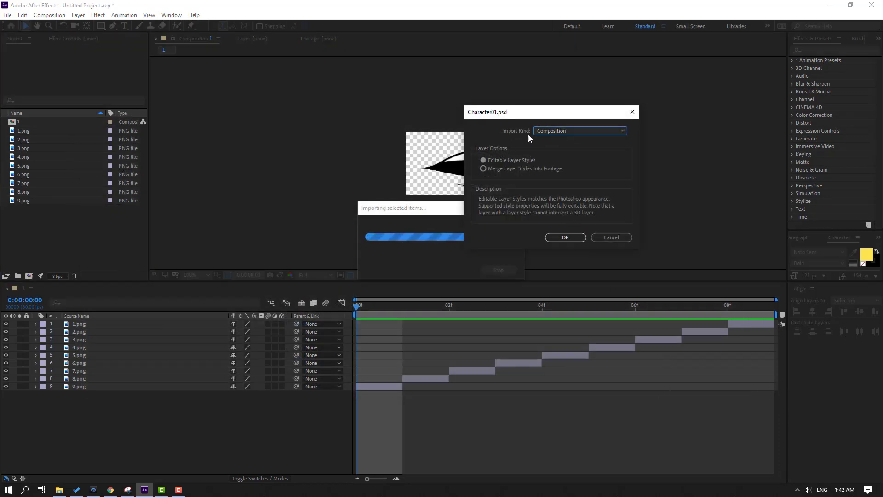
pyautogui.click(581, 131)
pyautogui.click(555, 140)
pyautogui.click(570, 236)
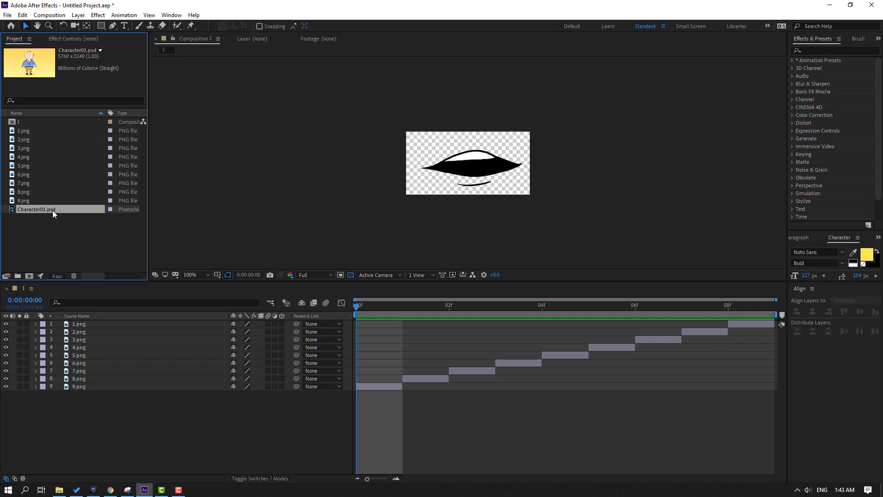
# Create a Character01 composition from the PSD, then select mouth composition 1.
pyautogui.moveTo(28, 211); pyautogui.dragTo(27, 276)
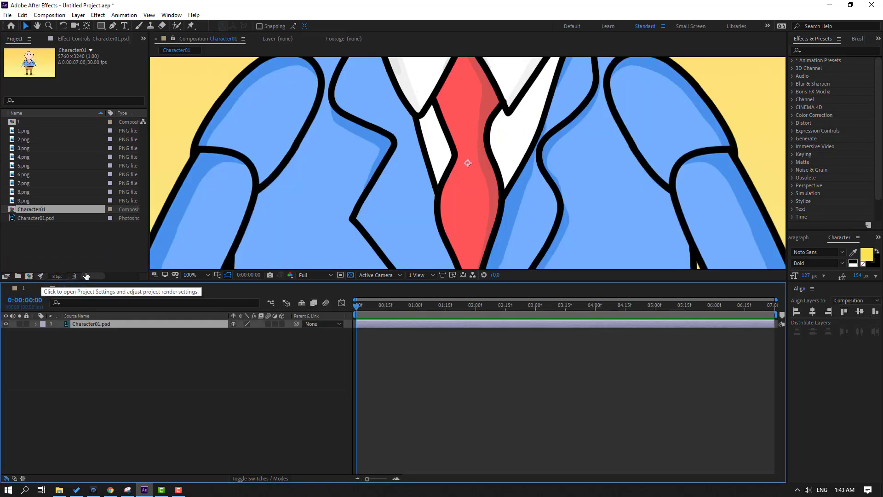
pyautogui.scroll(-1, 340, 187)
pyautogui.scroll(1, 341, 187)
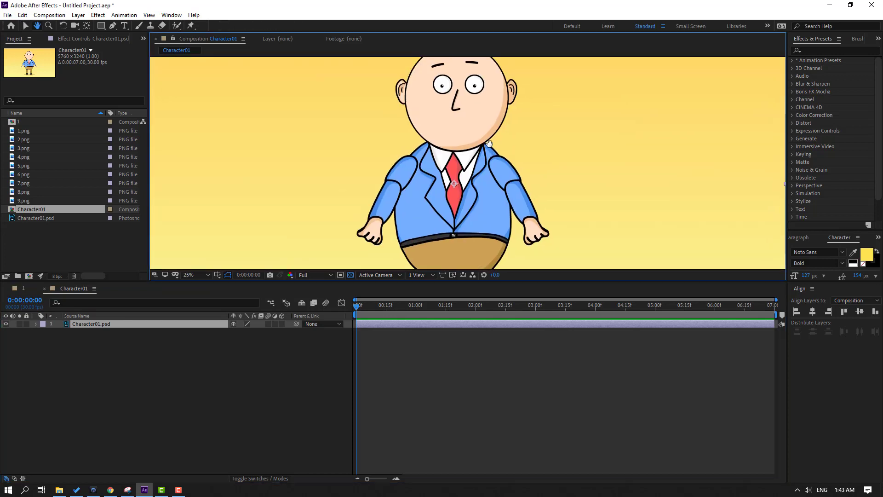
pyautogui.click(38, 241)
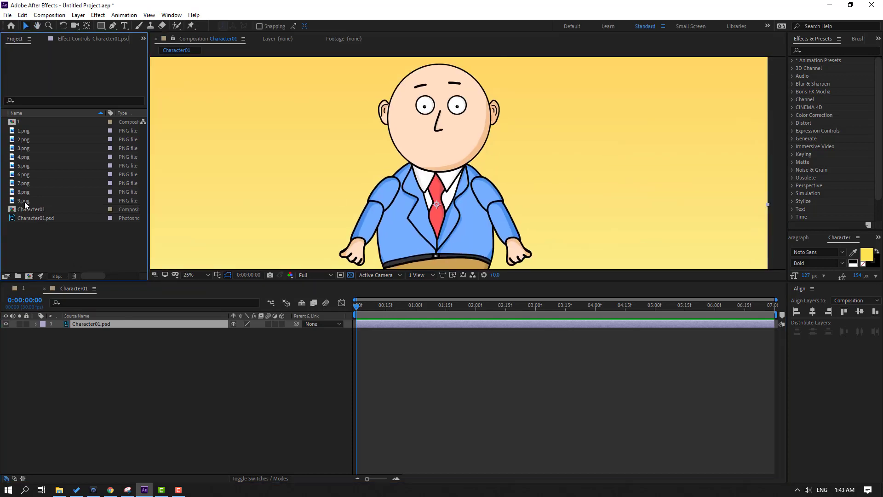
pyautogui.click(22, 121)
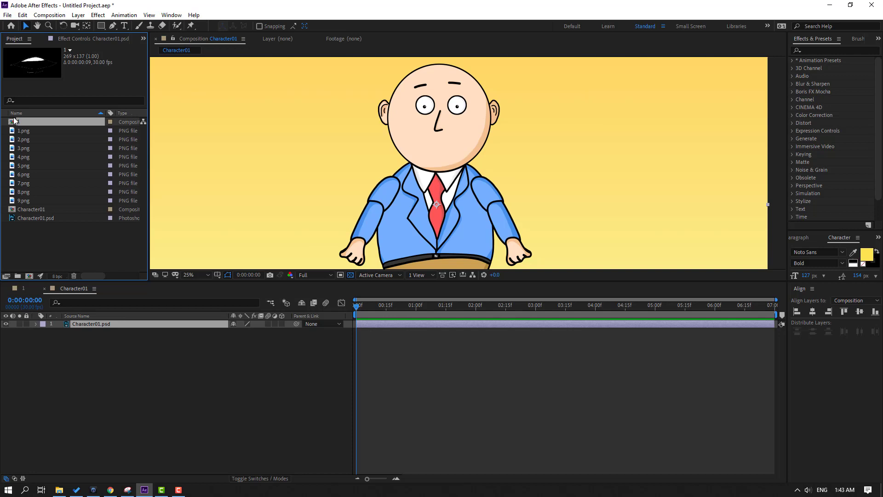
# Add composition 1 to Character01 as the top layer, positioned over the character's mouth.
pyautogui.moveTo(21, 128); pyautogui.dragTo(105, 329)
pyautogui.moveTo(437, 204); pyautogui.dragTo(438, 147)
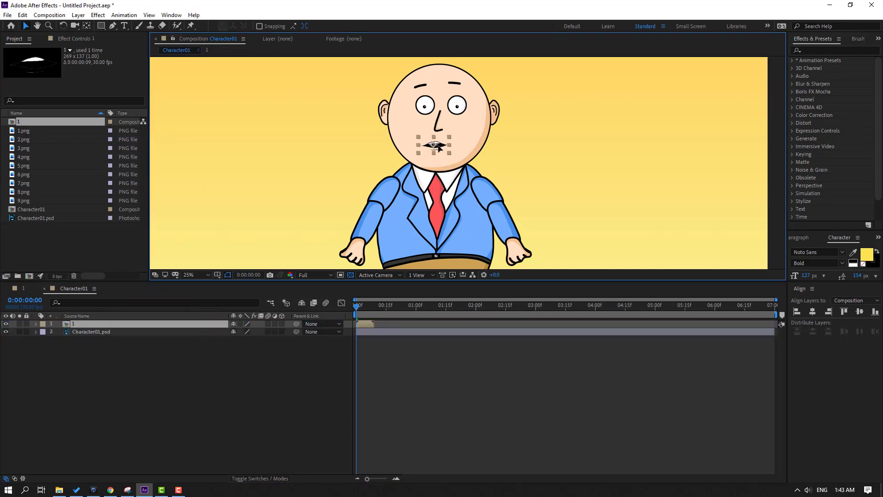
pyautogui.click(371, 365)
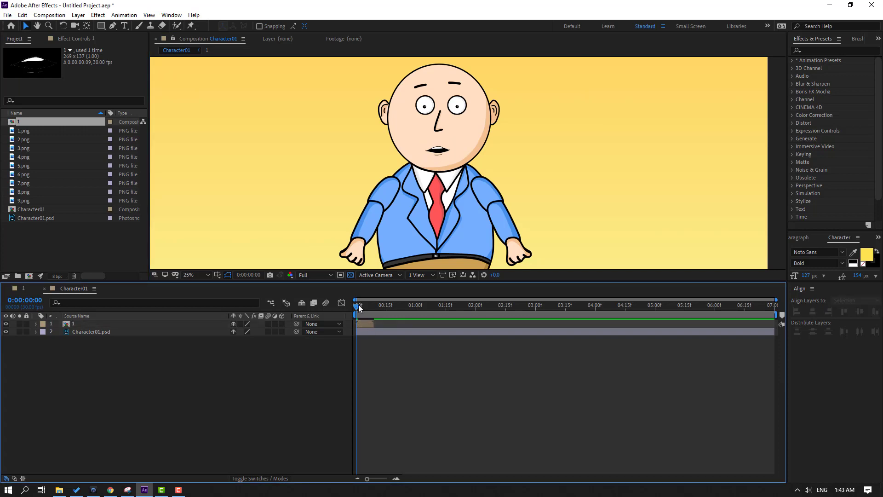
pyautogui.moveTo(358, 307)
pyautogui.mouseDown()
pyautogui.moveTo(374, 303)
pyautogui.moveTo(357, 305)
pyautogui.mouseUp()
pyautogui.click(74, 328)
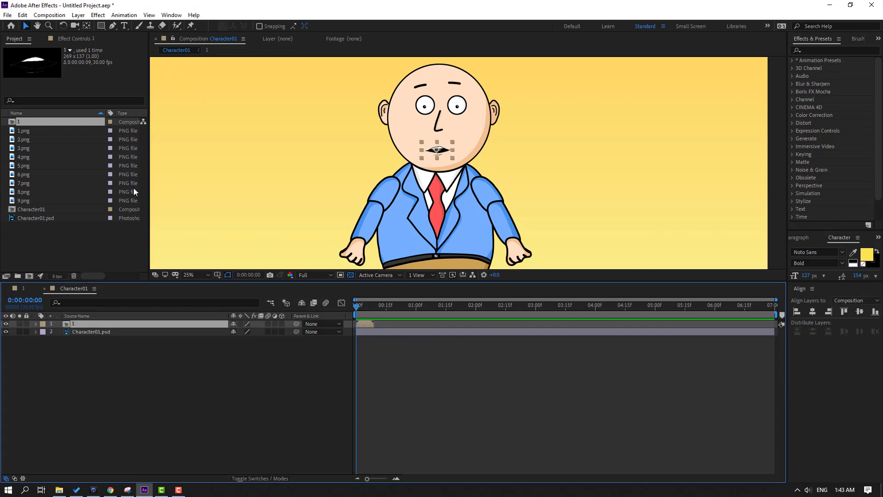
pyautogui.click(98, 15)
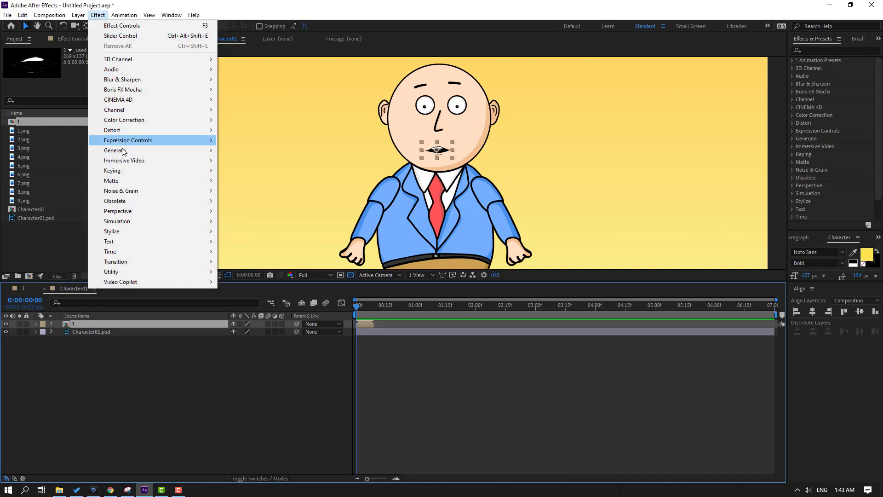
pyautogui.moveTo(127, 140)
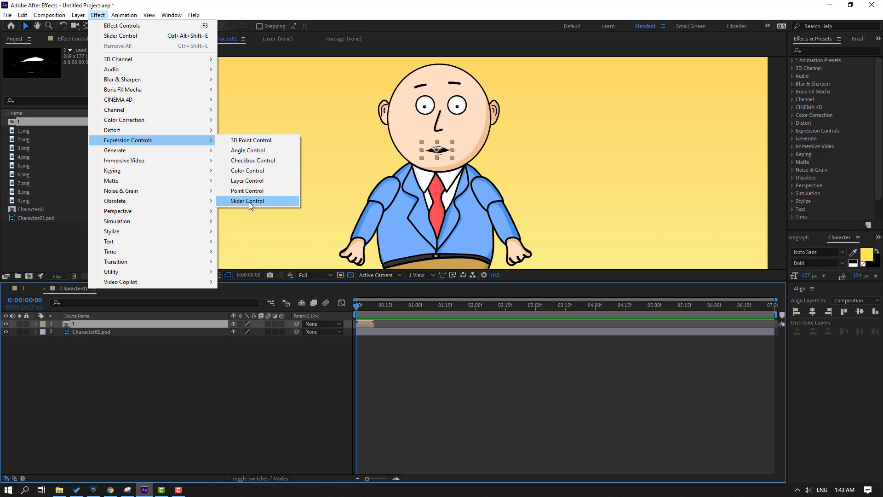
# Apply Expression Controls > Slider Control to the mouth layer.
pyautogui.click(270, 201)
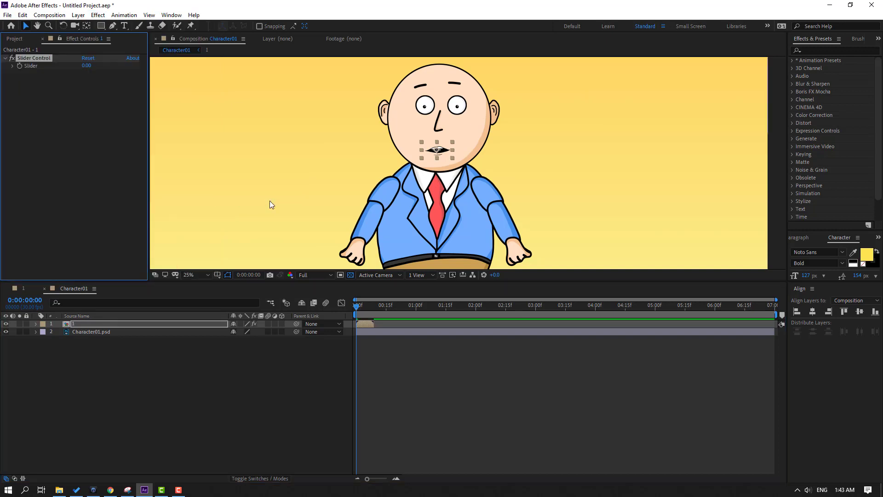
# Enable Time Remapping on layer 1, the mouth composition.
pyautogui.rightClick(72, 323)
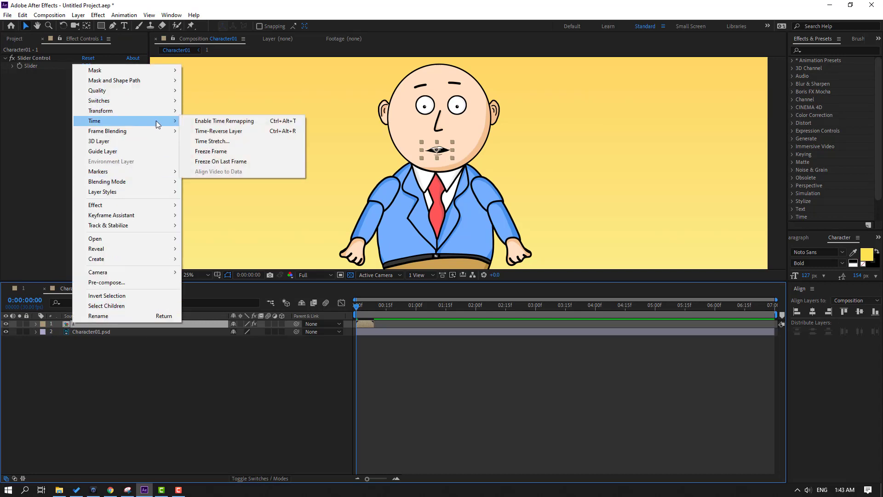
pyautogui.moveTo(95, 121)
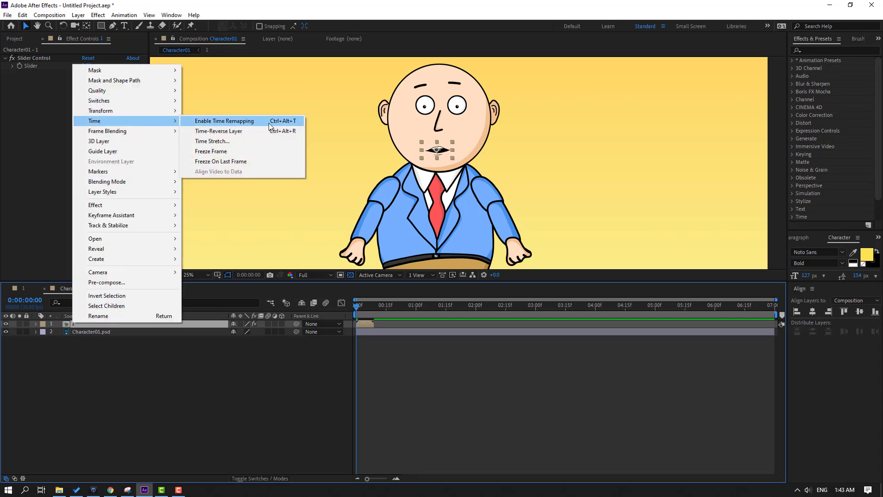
pyautogui.click(293, 124)
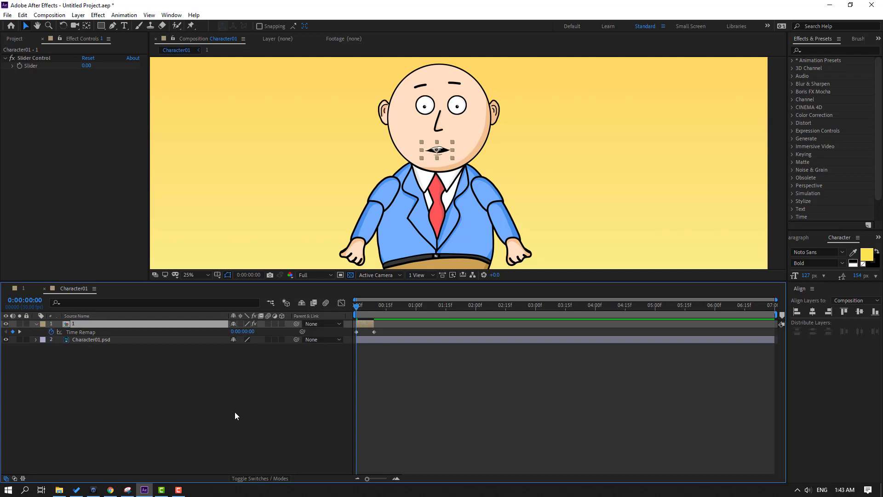
# Set the Time Remap expression to a=effect("Slider Control")("Slider"); framesToTime(a).
pyautogui.keyDown('alt'); pyautogui.click(51, 334); pyautogui.keyUp('alt')
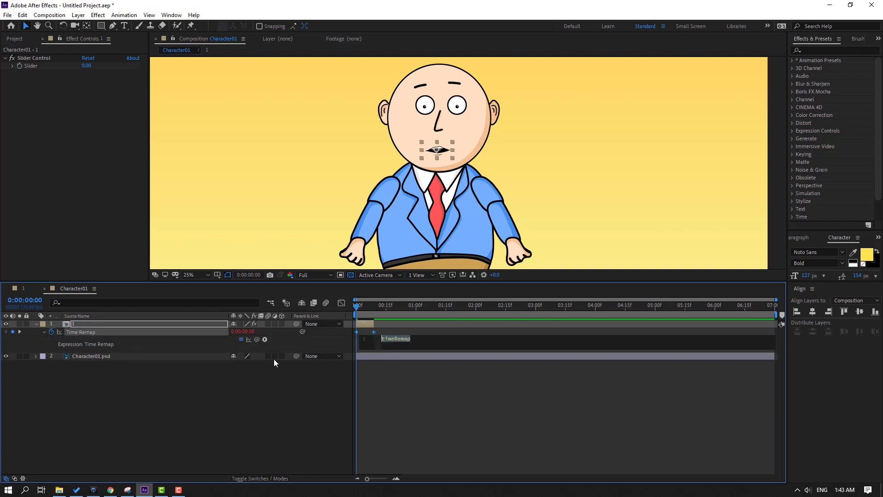
pyautogui.moveTo(256, 340); pyautogui.dragTo(28, 67)
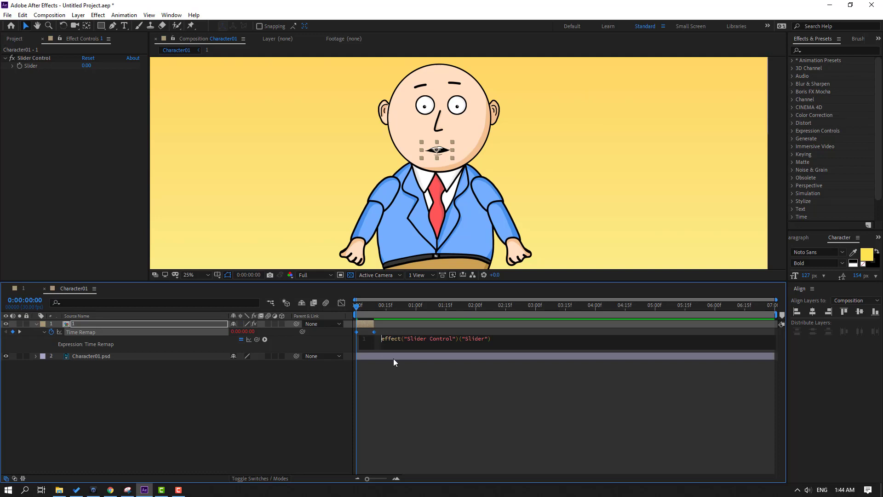
pyautogui.write('a=')
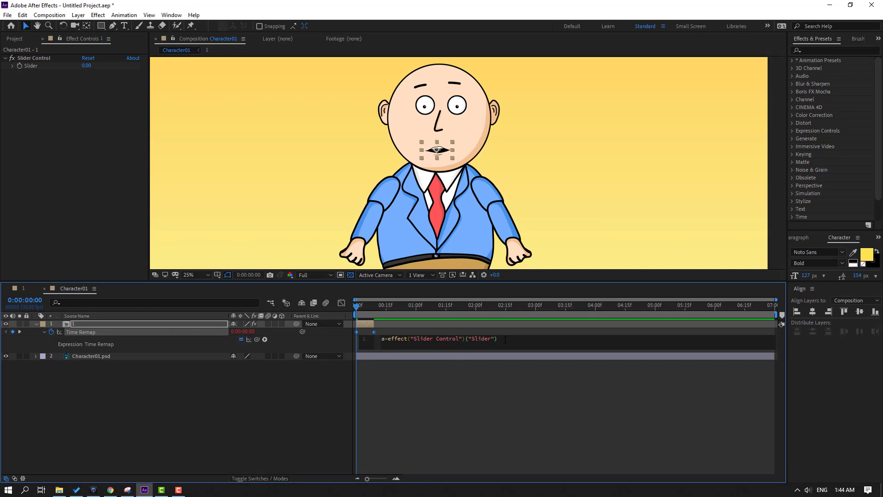
pyautogui.press('Return')
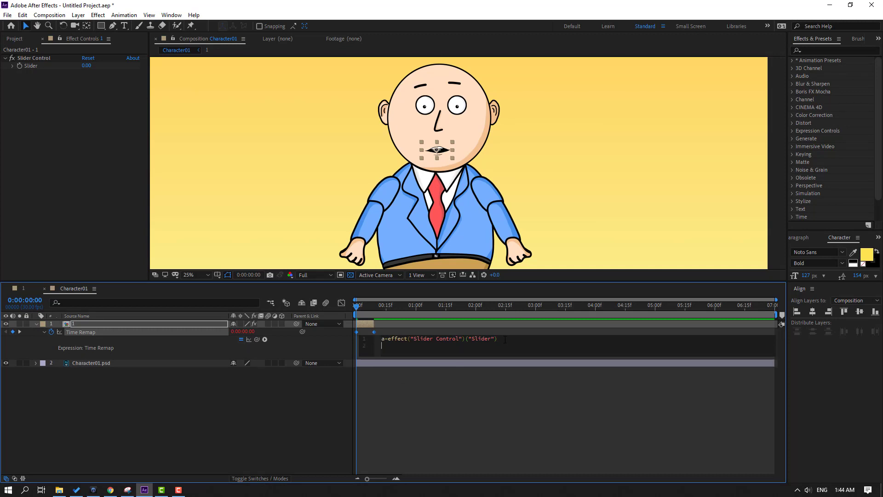
pyautogui.write('frame')
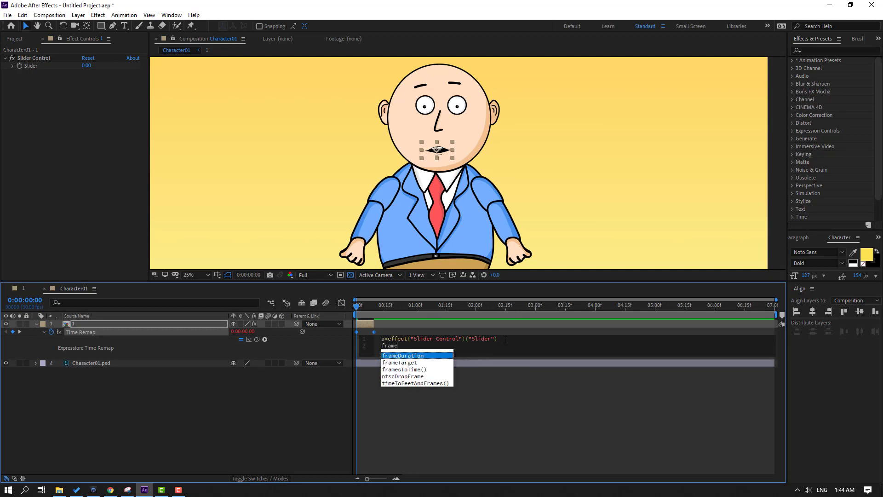
pyautogui.write('s')
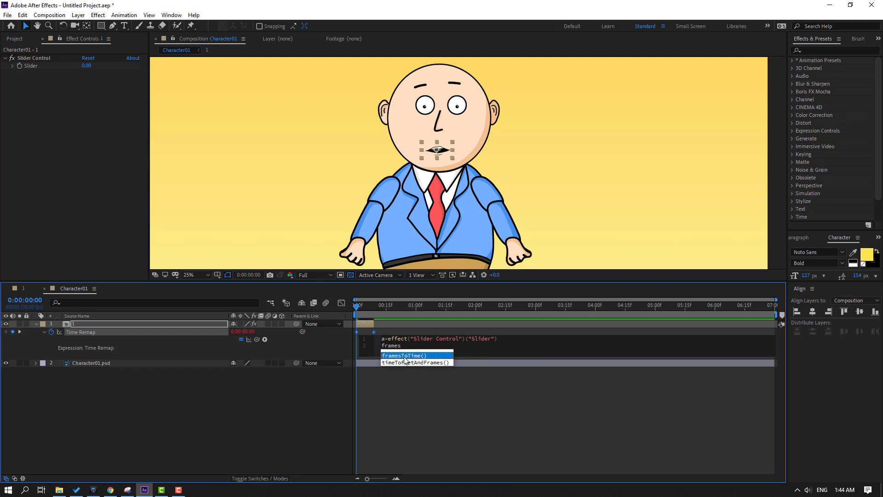
pyautogui.press('Return')
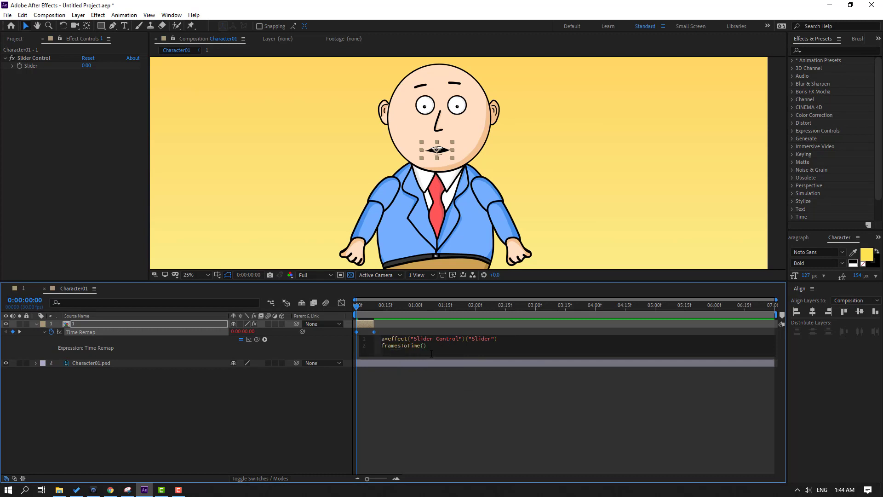
pyautogui.write('a')
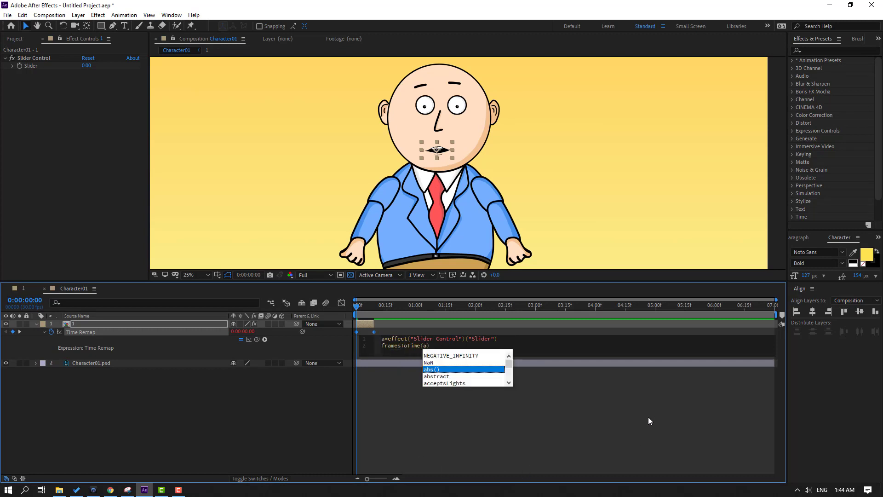
pyautogui.click(724, 436)
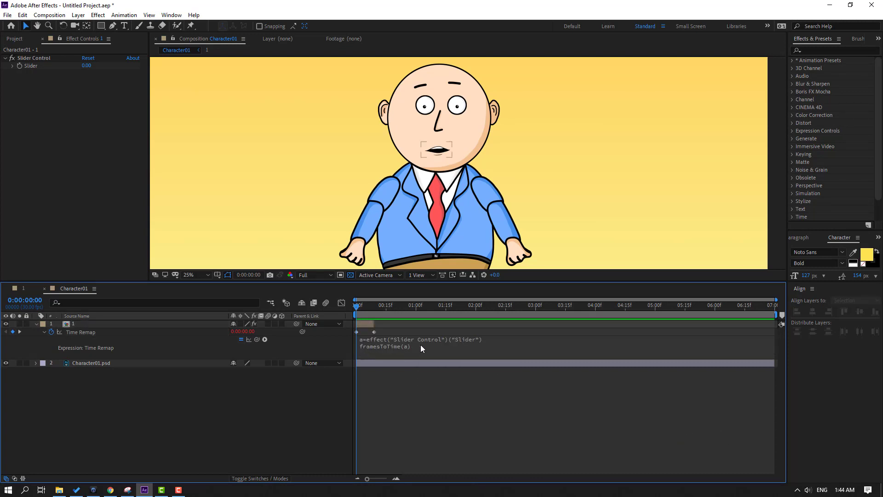
# Set the Slider Control's range to 0–9 in the Edit Value dialog.
pyautogui.click(71, 324)
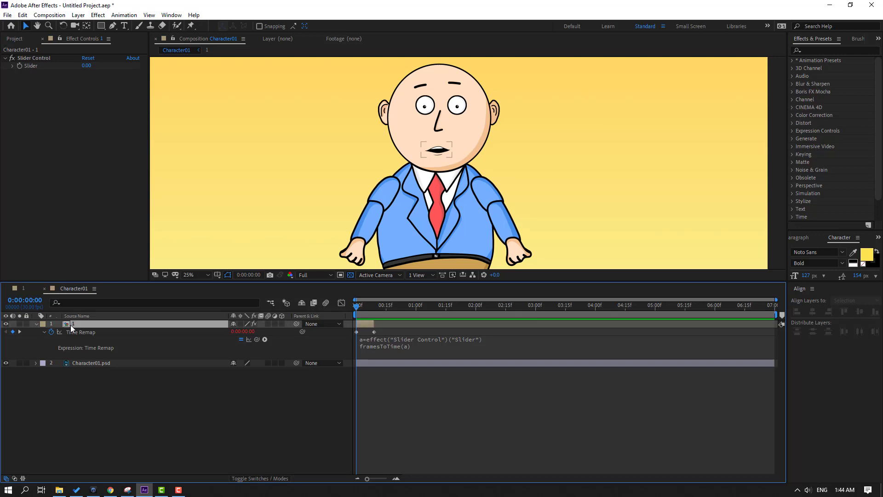
pyautogui.rightClick(31, 67)
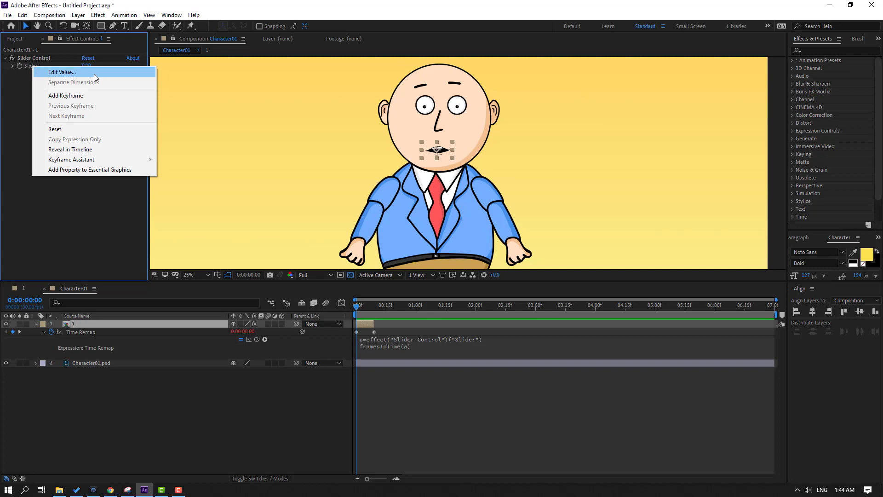
pyautogui.click(117, 73)
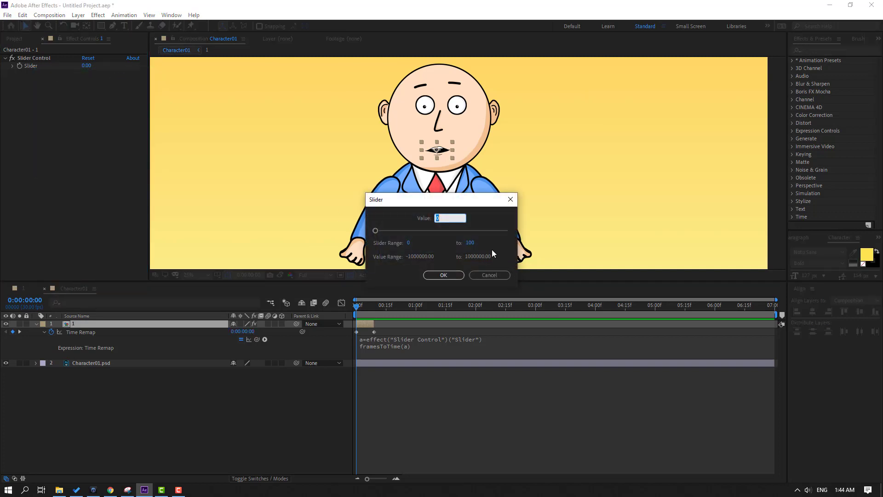
pyautogui.click(469, 243)
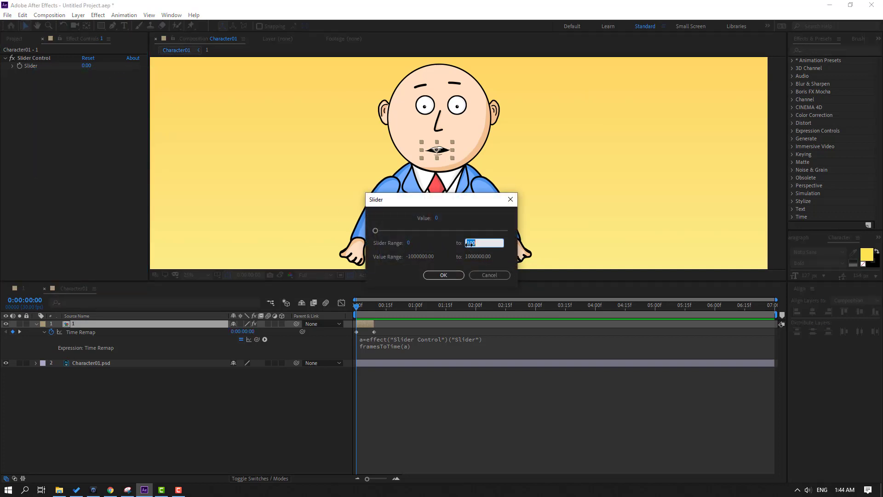
pyautogui.write('9')
pyautogui.moveTo(451, 203); pyautogui.dragTo(547, 189)
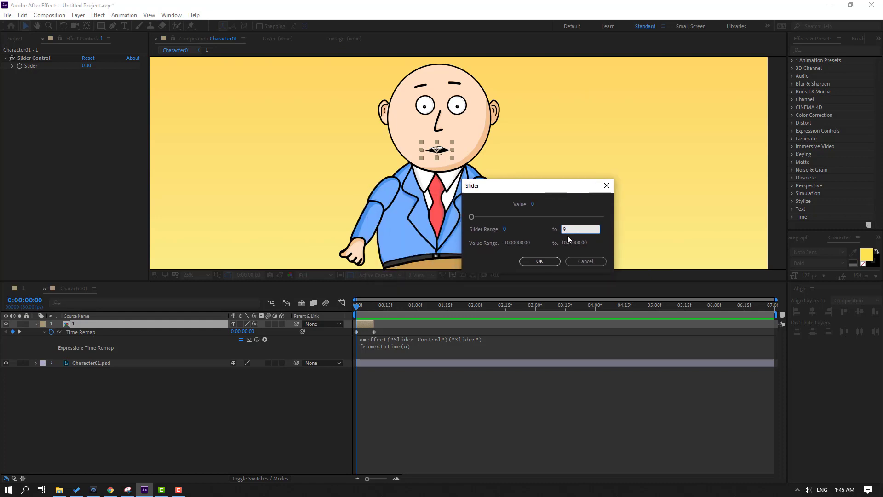
pyautogui.click(543, 233)
pyautogui.click(549, 263)
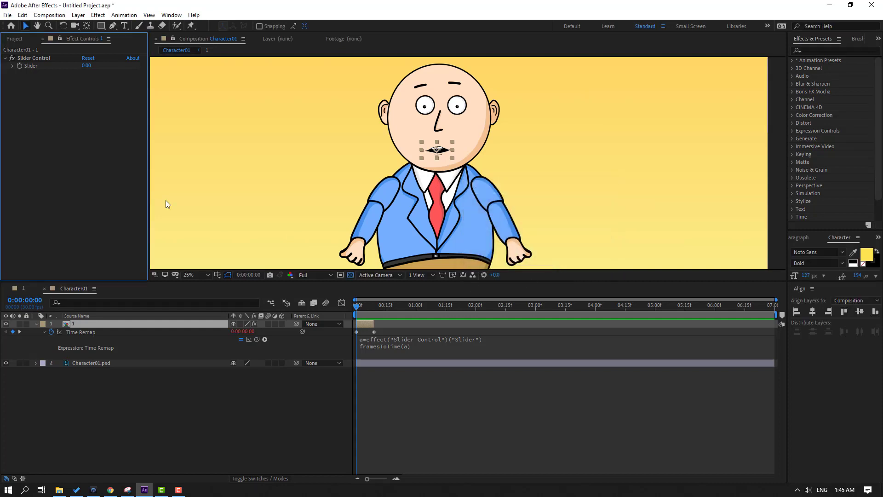
# Test the mouth Slider's shapes and extend layer 1 across the whole timeline.
pyautogui.click(11, 67)
pyautogui.moveTo(24, 78)
pyautogui.mouseDown()
pyautogui.moveTo(108, 80)
pyautogui.moveTo(35, 79)
pyautogui.mouseUp()
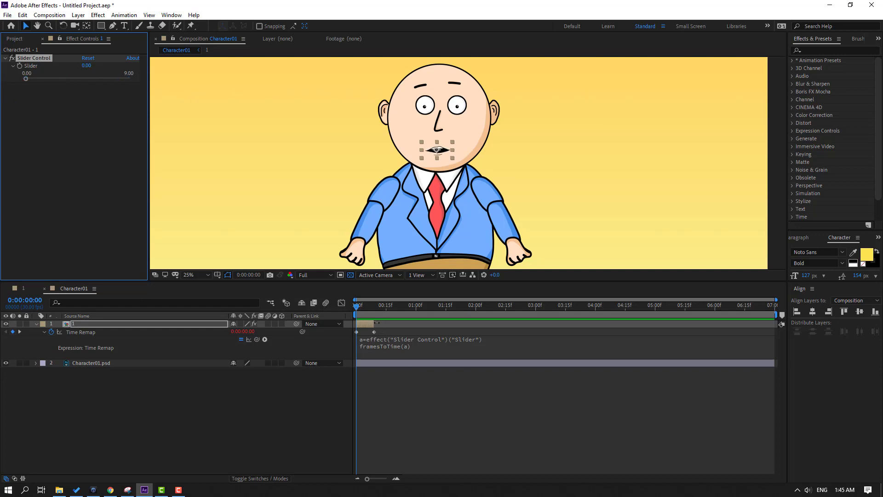
pyautogui.moveTo(376, 323); pyautogui.dragTo(771, 325)
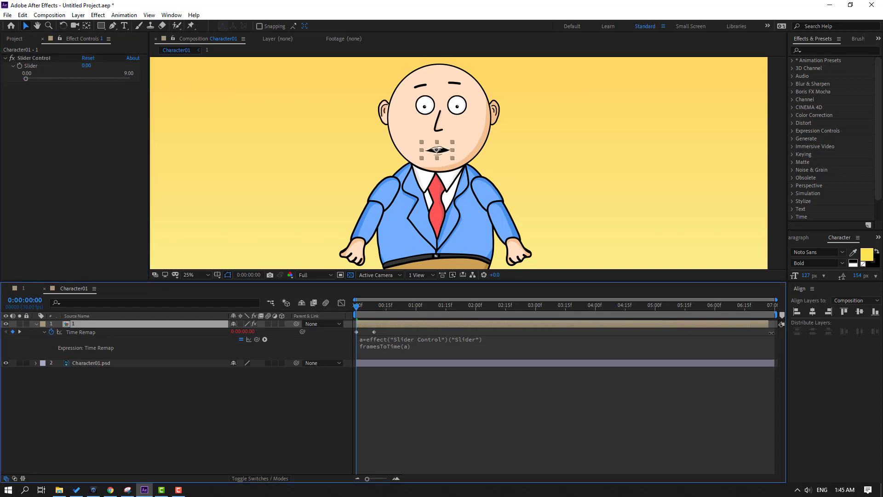
# Keyframe the Slider at 0 at 2:18, rising to 8.60 at 2:26.
pyautogui.moveTo(359, 313); pyautogui.dragTo(512, 308)
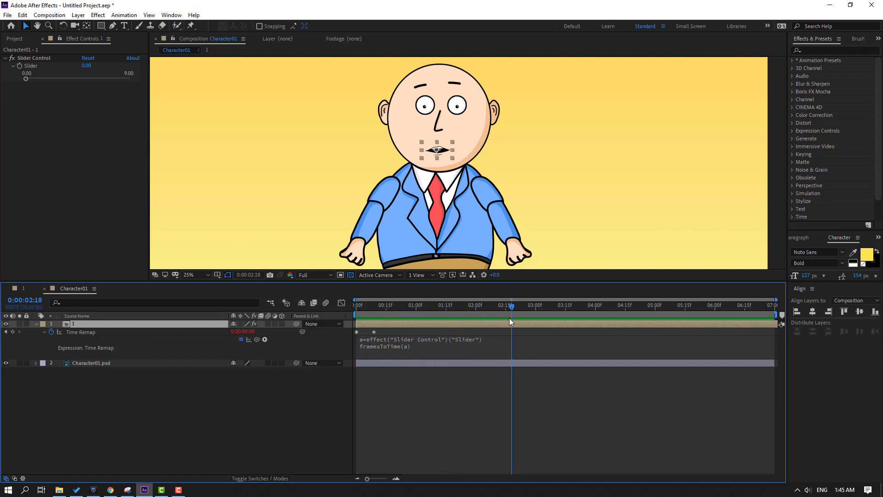
pyautogui.click(21, 67)
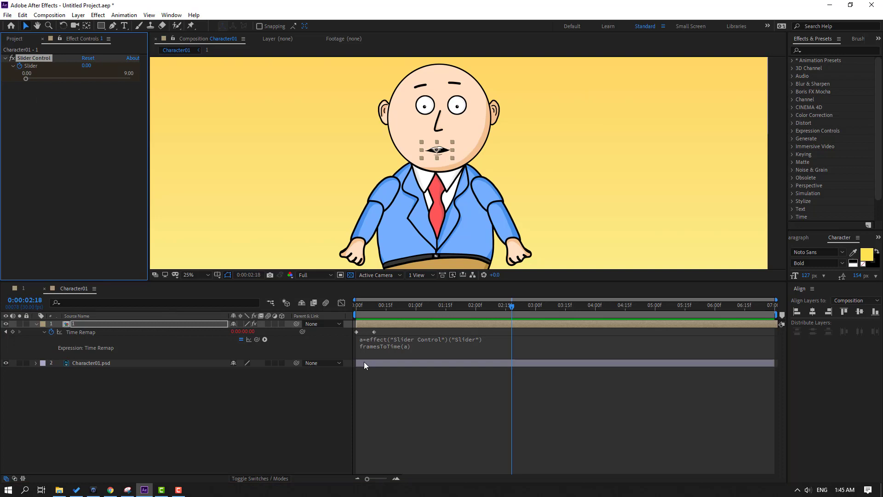
pyautogui.press('u')
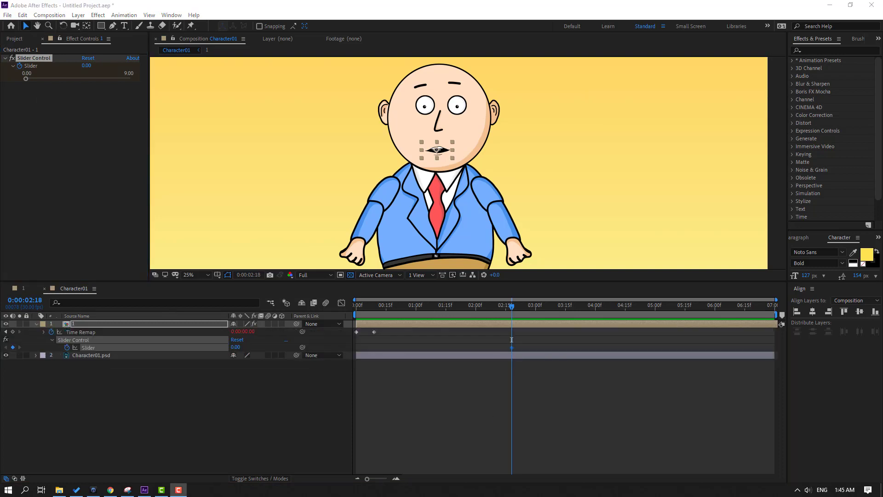
pyautogui.moveTo(511, 307); pyautogui.dragTo(528, 306)
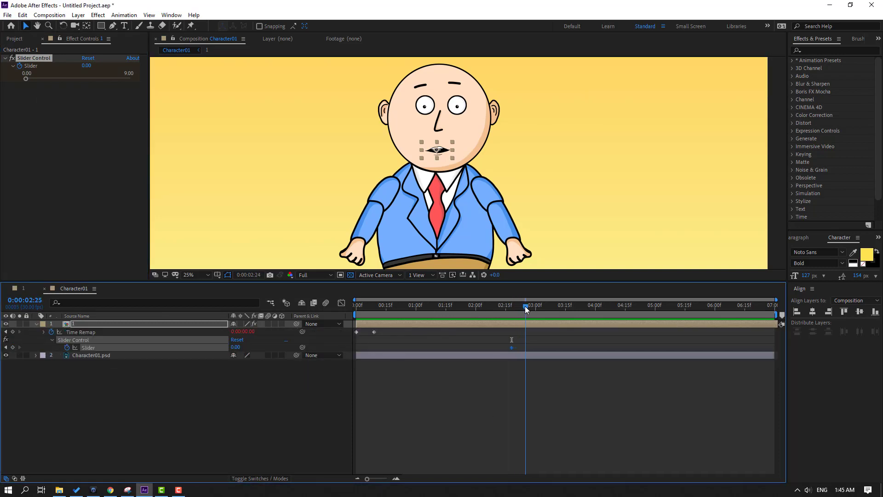
pyautogui.moveTo(29, 80); pyautogui.dragTo(130, 79)
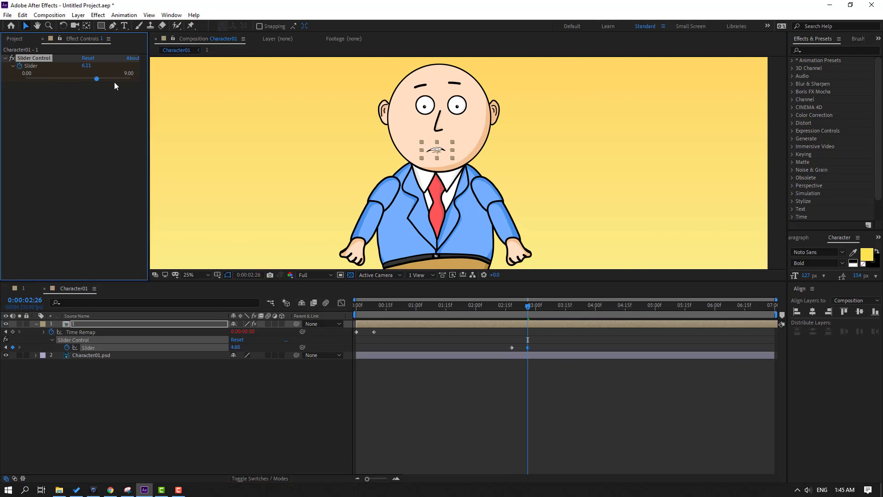
pyautogui.hotkey('alt', 'Tab')
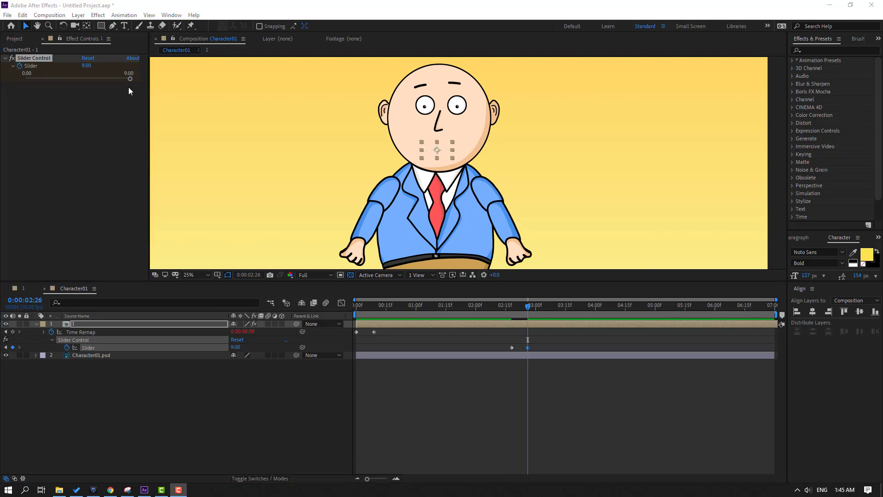
pyautogui.moveTo(129, 79); pyautogui.dragTo(126, 79)
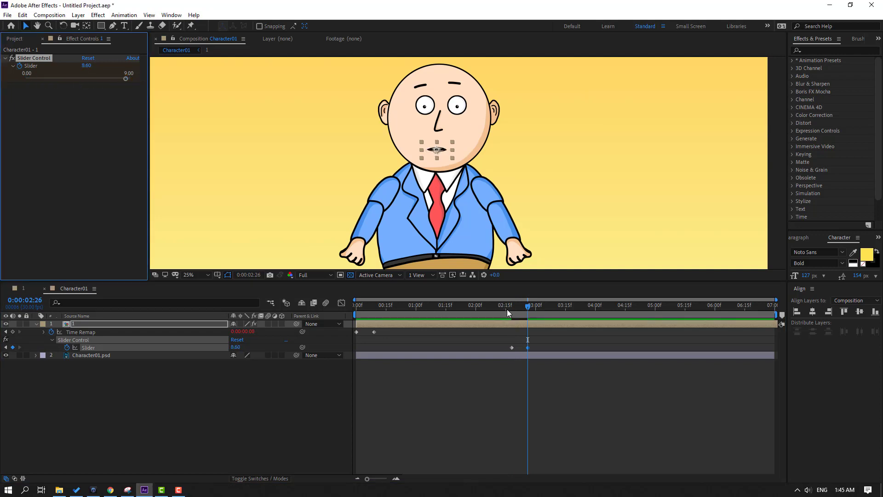
pyautogui.moveTo(510, 310); pyautogui.dragTo(546, 308)
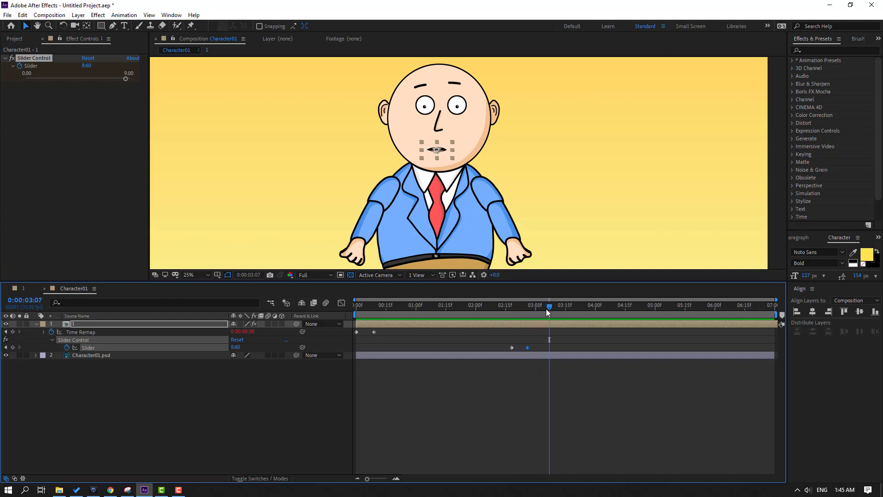
# Add Slider keyframes at 3:02 and 3:19 returning the mouth to 0.
pyautogui.click(13, 346)
pyautogui.moveTo(558, 306); pyautogui.dragTo(572, 307)
pyautogui.moveTo(125, 80); pyautogui.dragTo(25, 79)
# Move the four Slider keyframes to the timeline start, respace three, and preview the animation.
pyautogui.moveTo(576, 343); pyautogui.dragTo(357, 350)
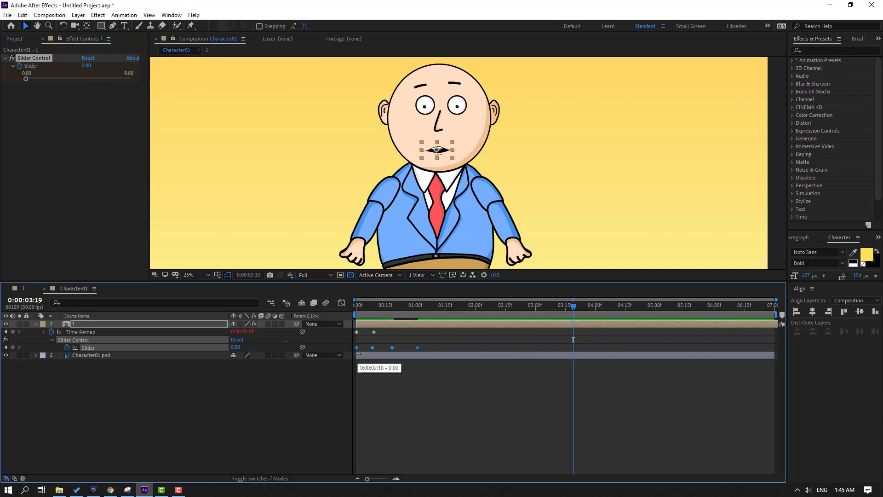
pyautogui.click(466, 395)
pyautogui.press('space')
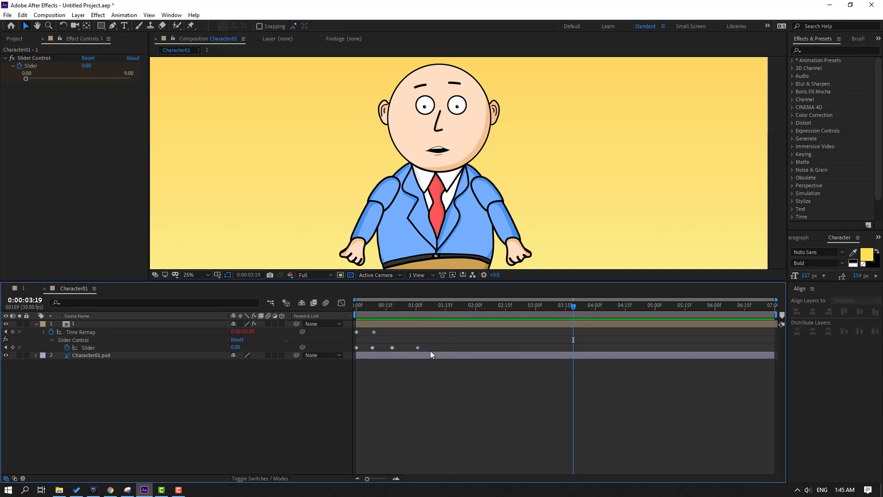
pyautogui.moveTo(442, 343)
pyautogui.mouseDown()
pyautogui.moveTo(372, 351)
pyautogui.moveTo(413, 348)
pyautogui.mouseUp()
pyautogui.press('space')
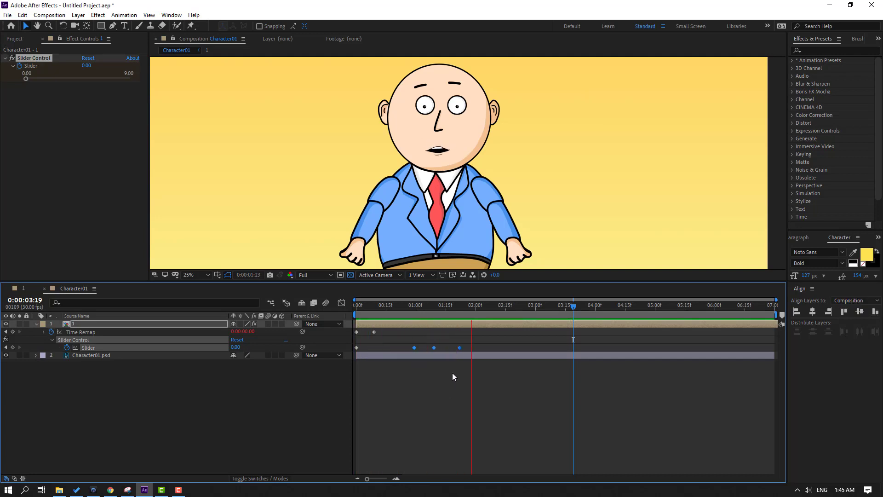
pyautogui.click(455, 370)
pyautogui.moveTo(460, 347); pyautogui.dragTo(475, 347)
pyautogui.press('space')
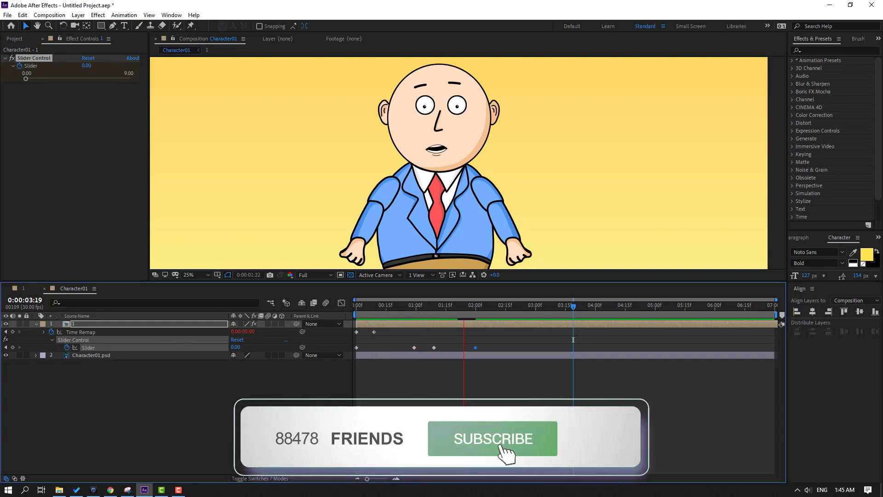
pyautogui.click(489, 308)
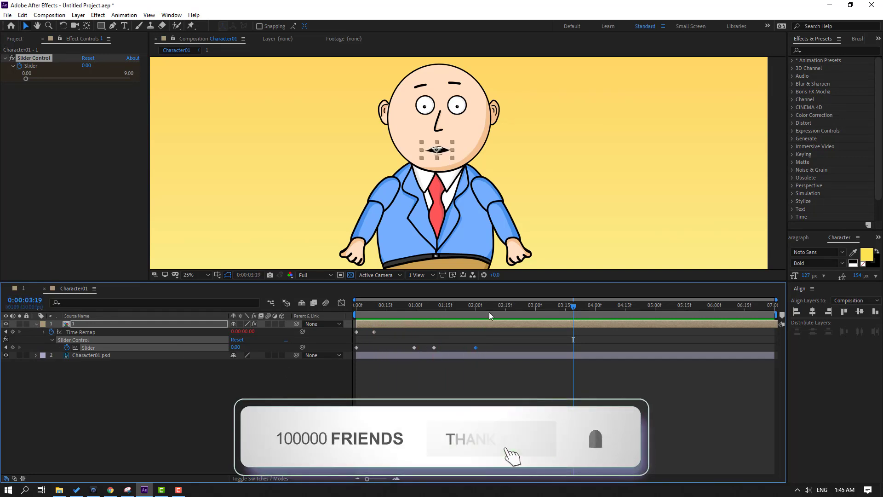
pyautogui.press('space')
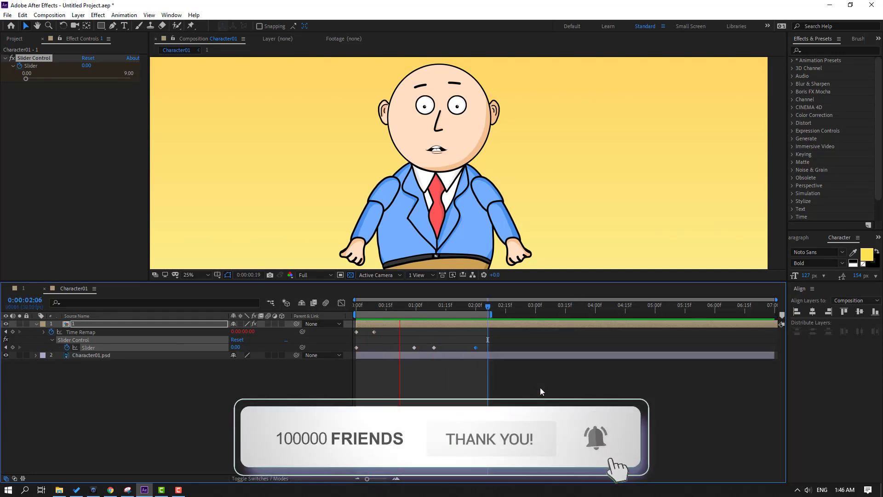